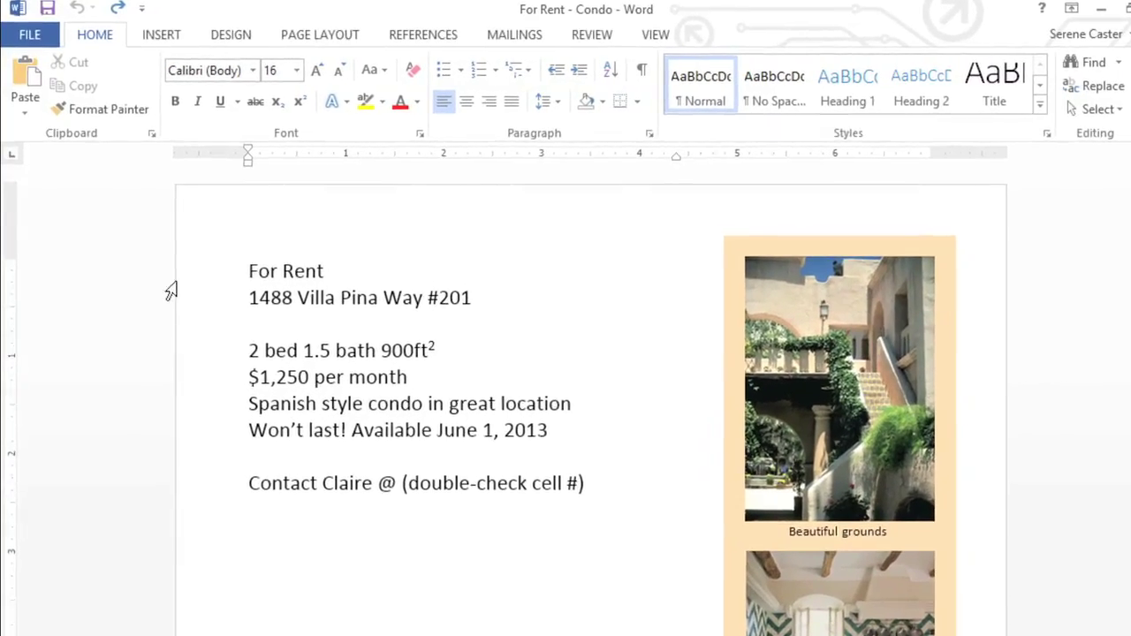
Set the 'For Rent' title to 48 point, then grow it to 72 point.
drag(272, 283, 393, 295)
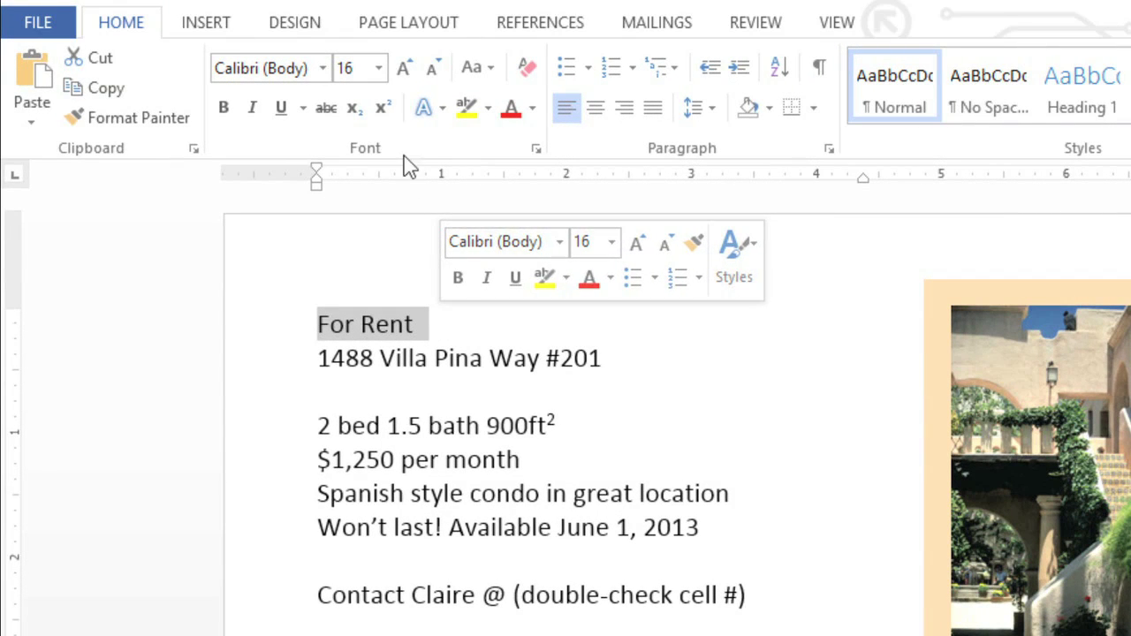
click(378, 69)
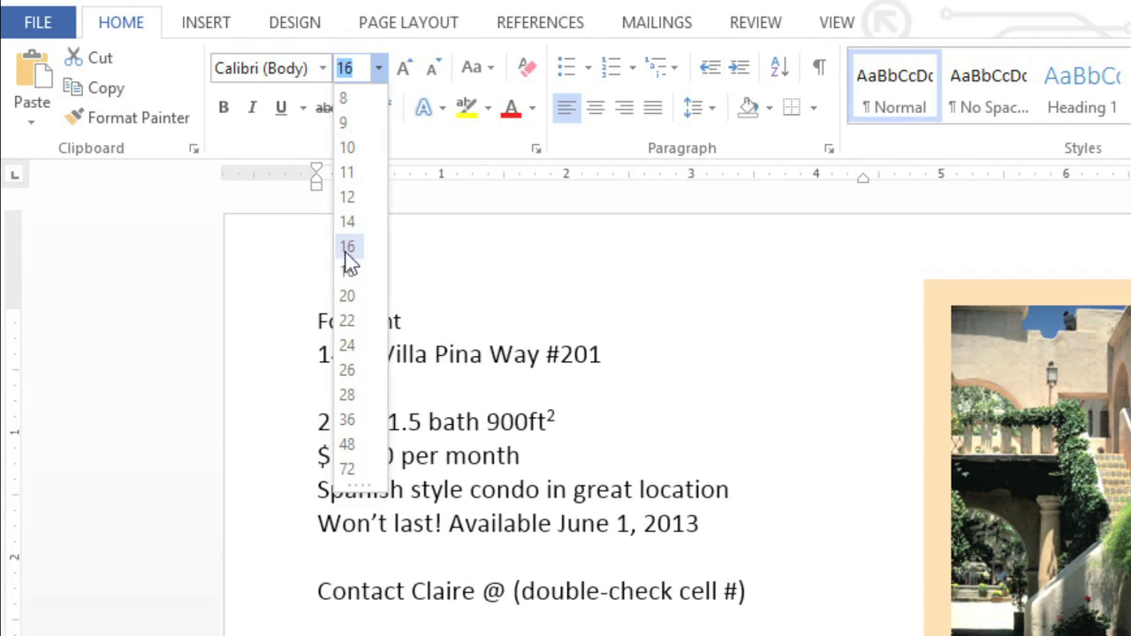
click(347, 445)
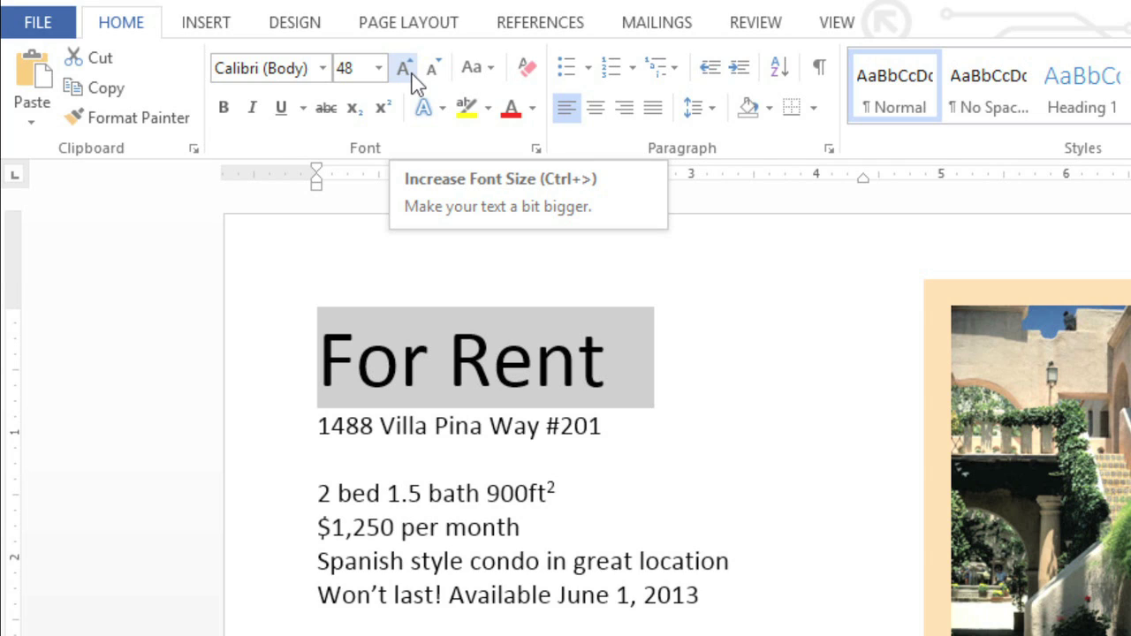
click(416, 84)
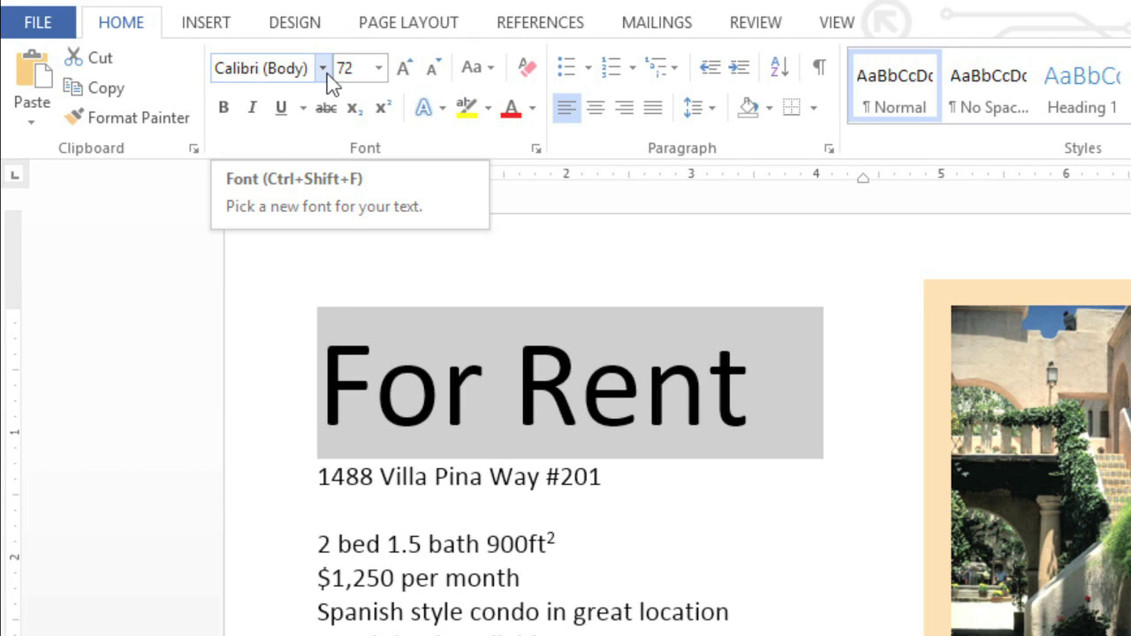
Apply the Tw Cen MT Condensed font to the 72-point 'For Rent' title.
click(323, 71)
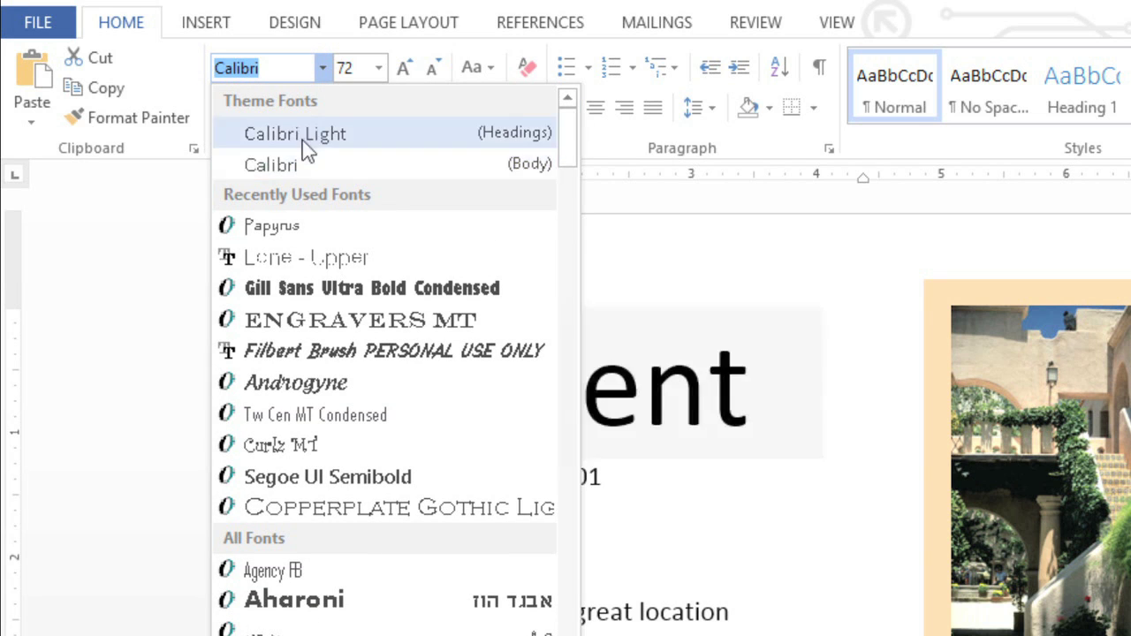
click(296, 414)
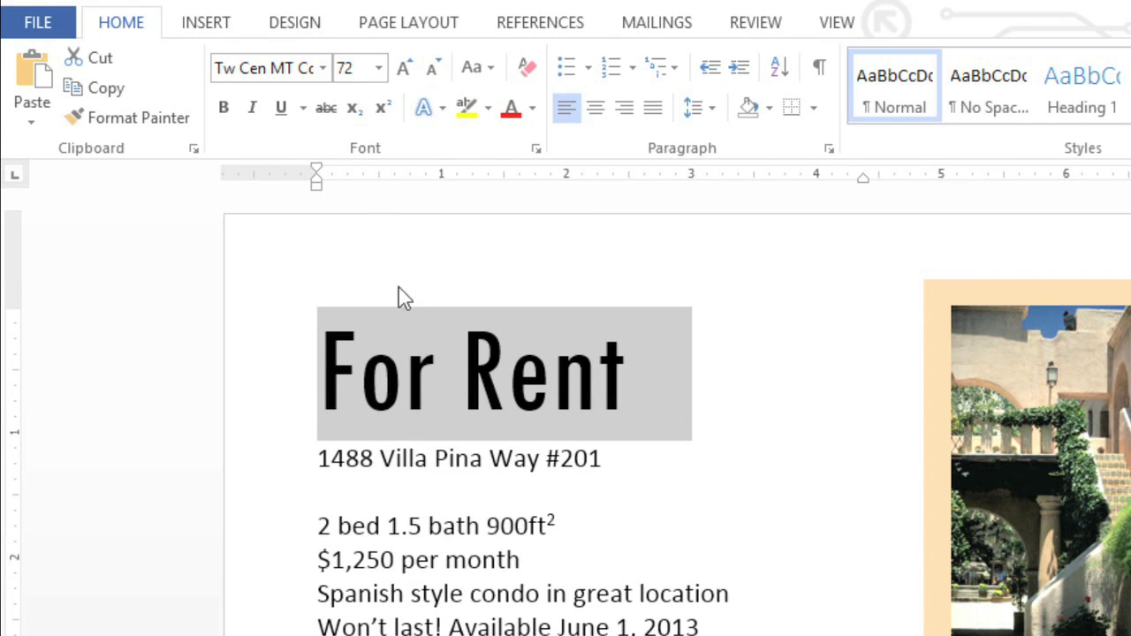
click(532, 109)
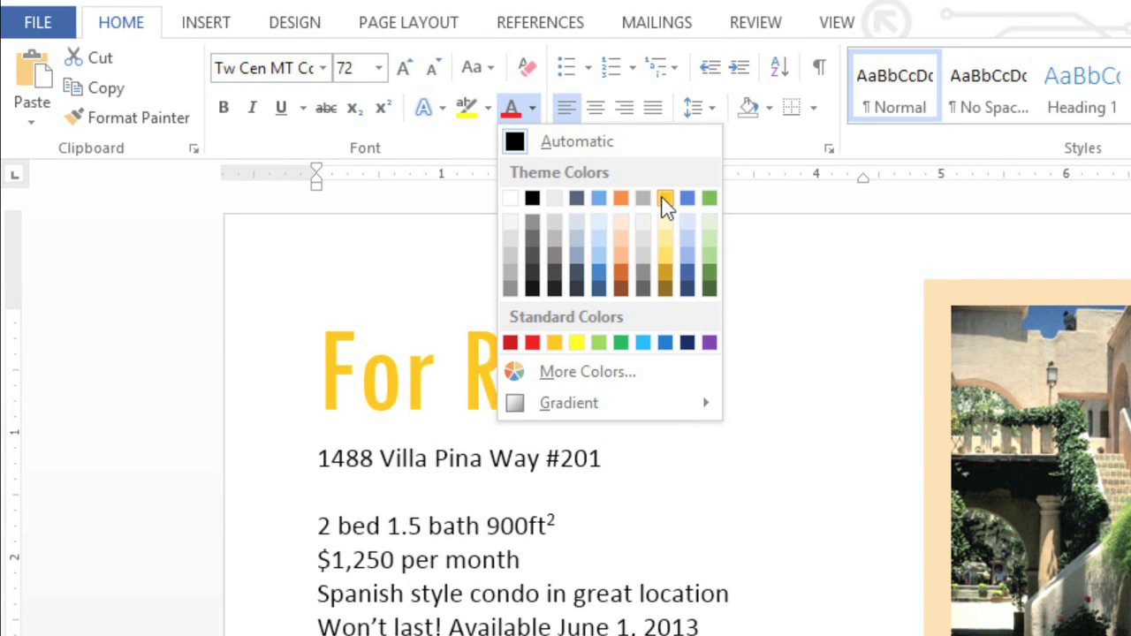
Recolour the title a light peach from the More Colors Standard palette.
click(522, 382)
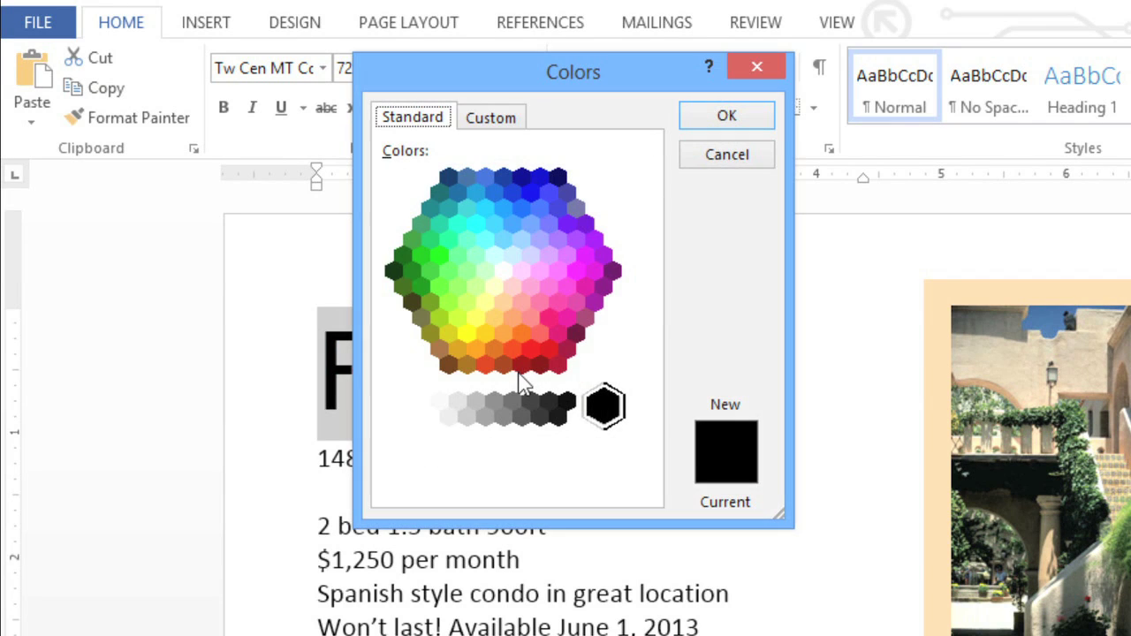
click(516, 318)
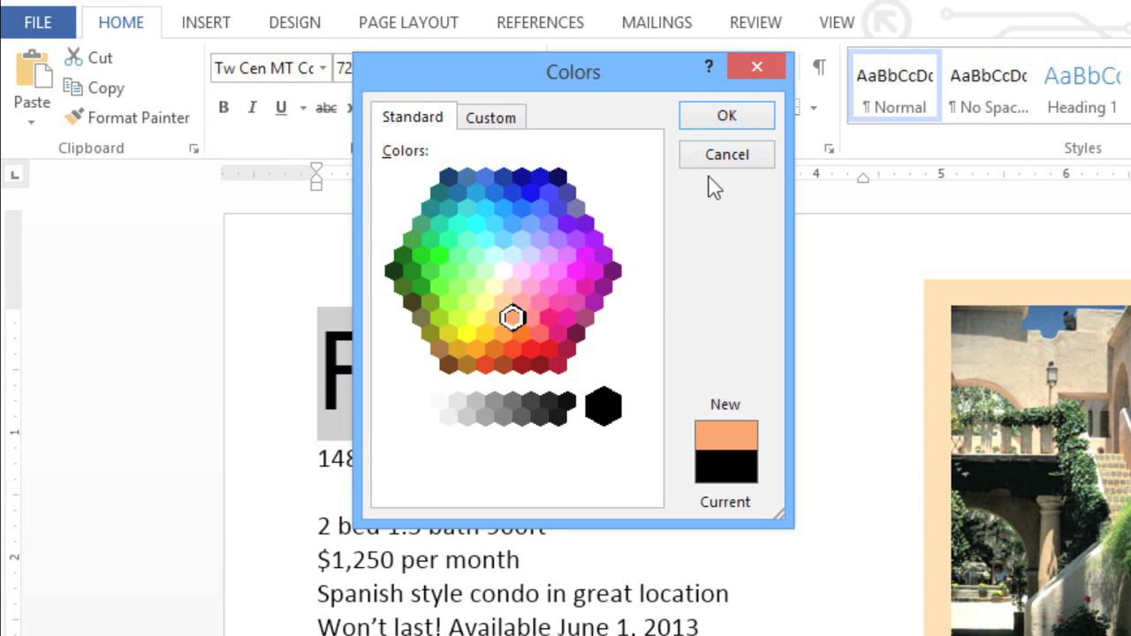
click(750, 124)
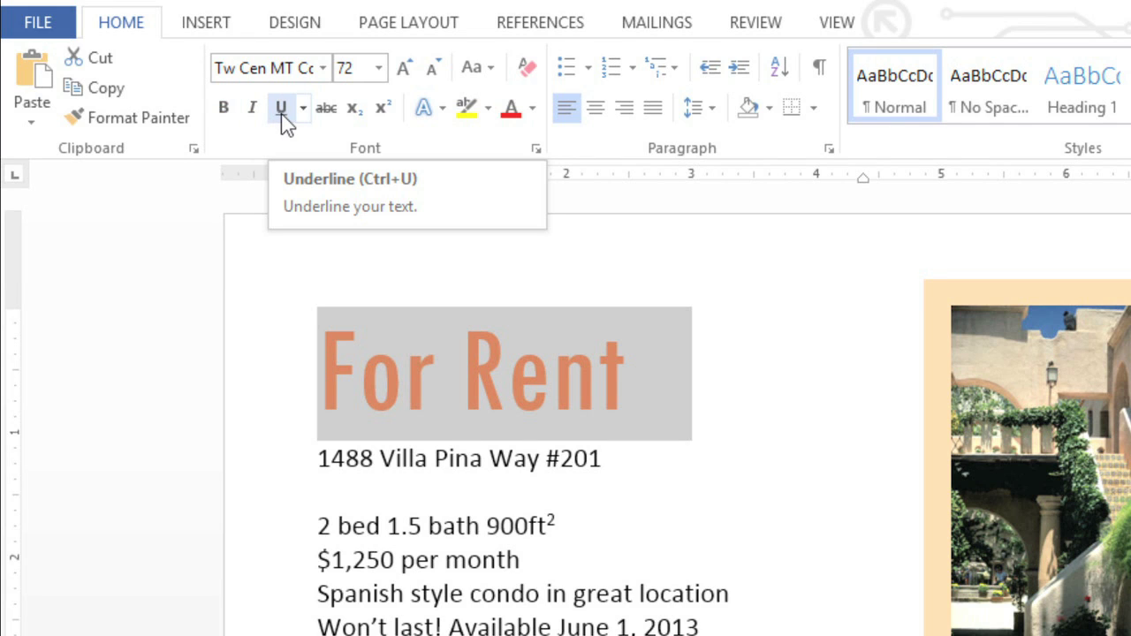
Bold the title and apply UPPERCASE so the heading reads 'FOR RENT'.
click(225, 111)
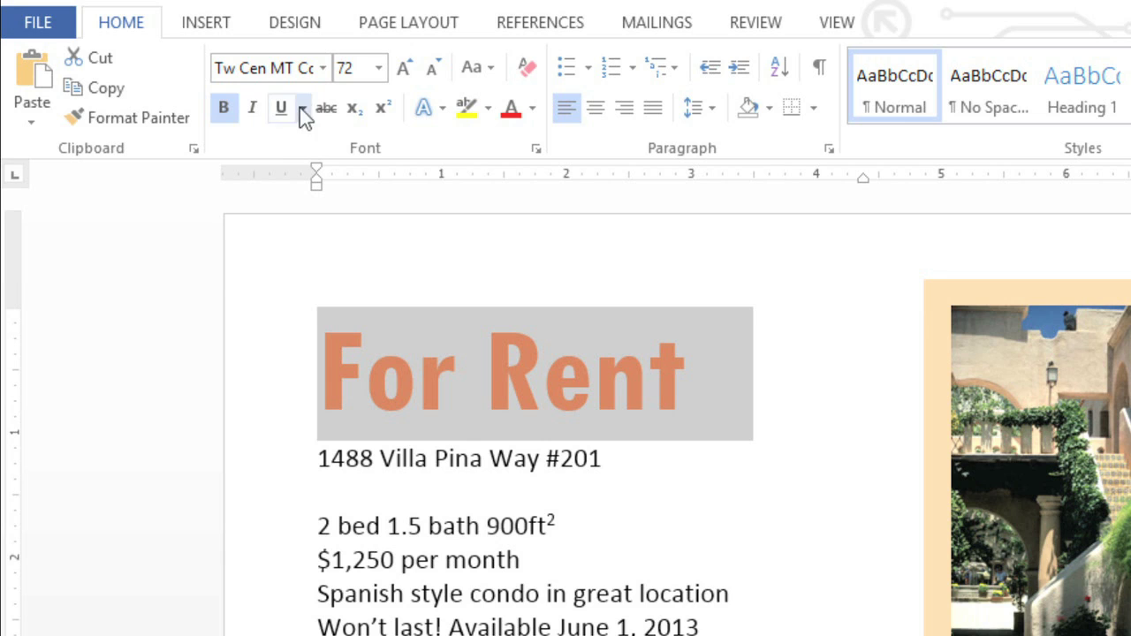
click(480, 71)
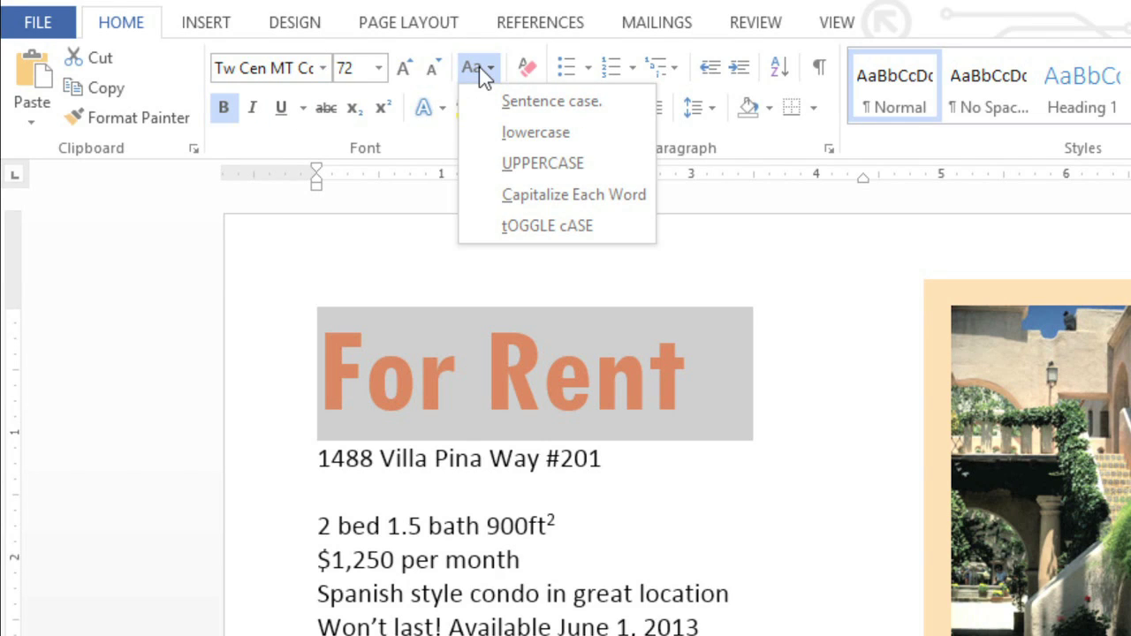
click(481, 168)
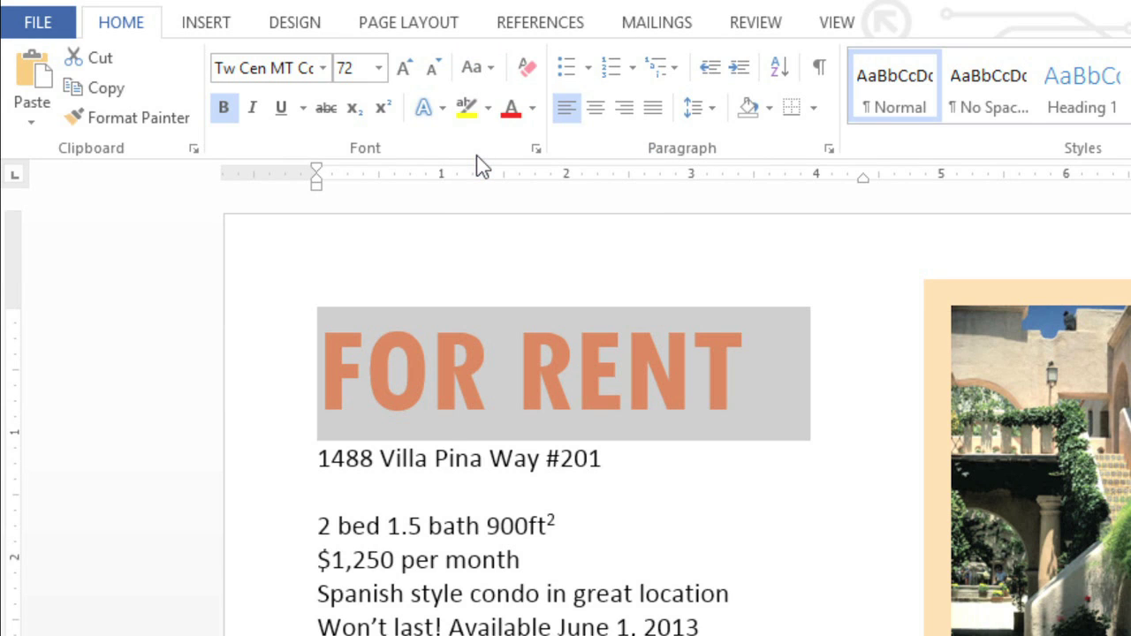
key(Left)
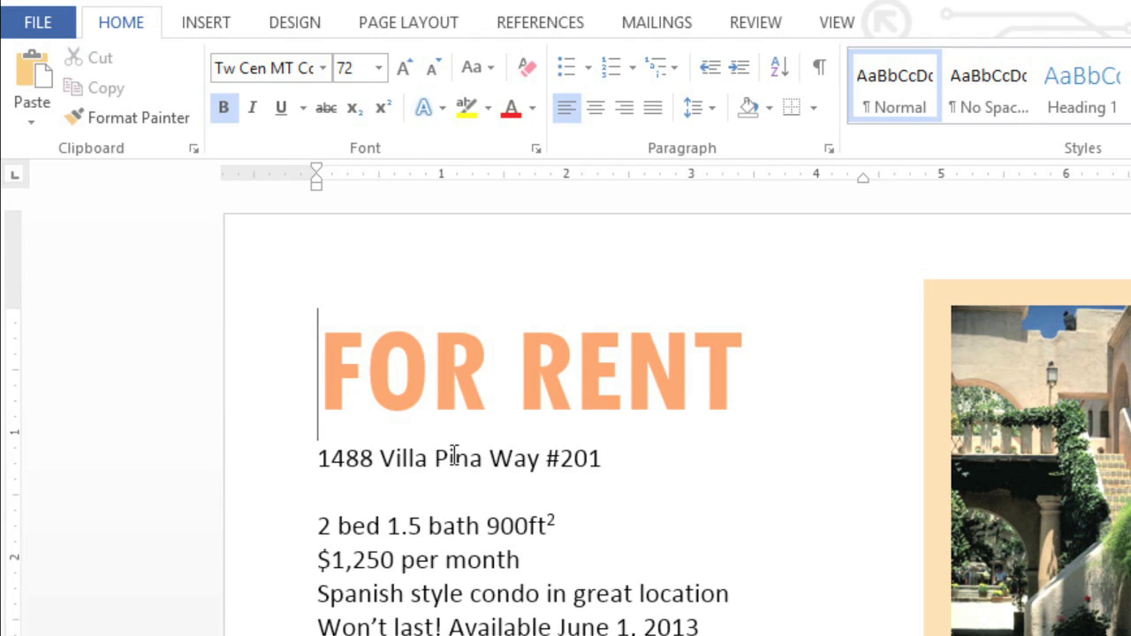
drag(455, 457, 469, 460)
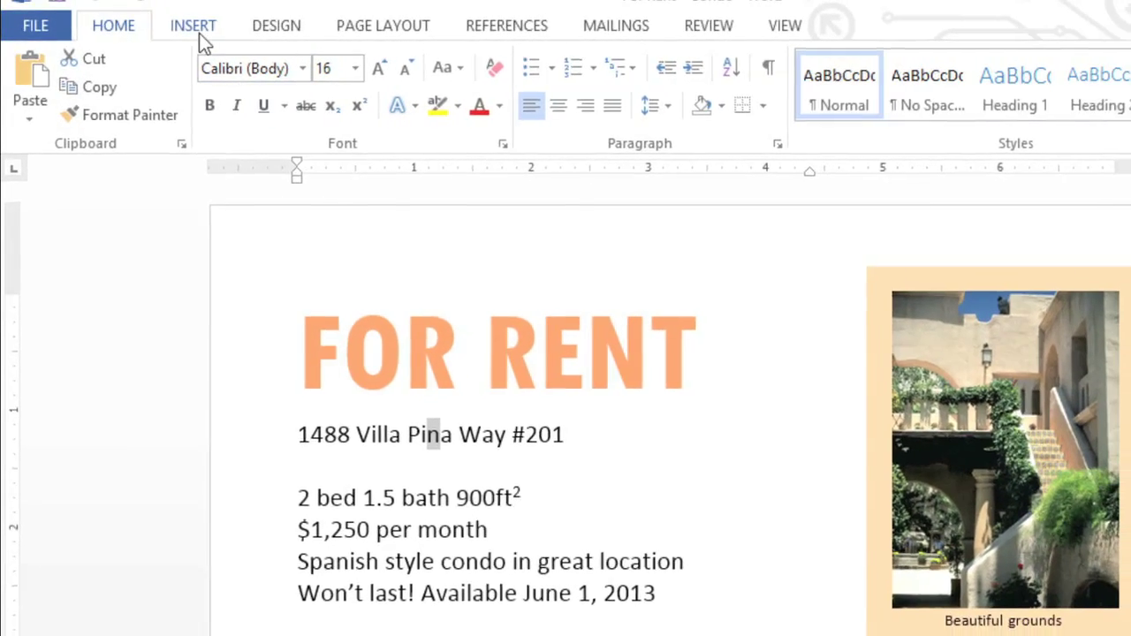
click(197, 27)
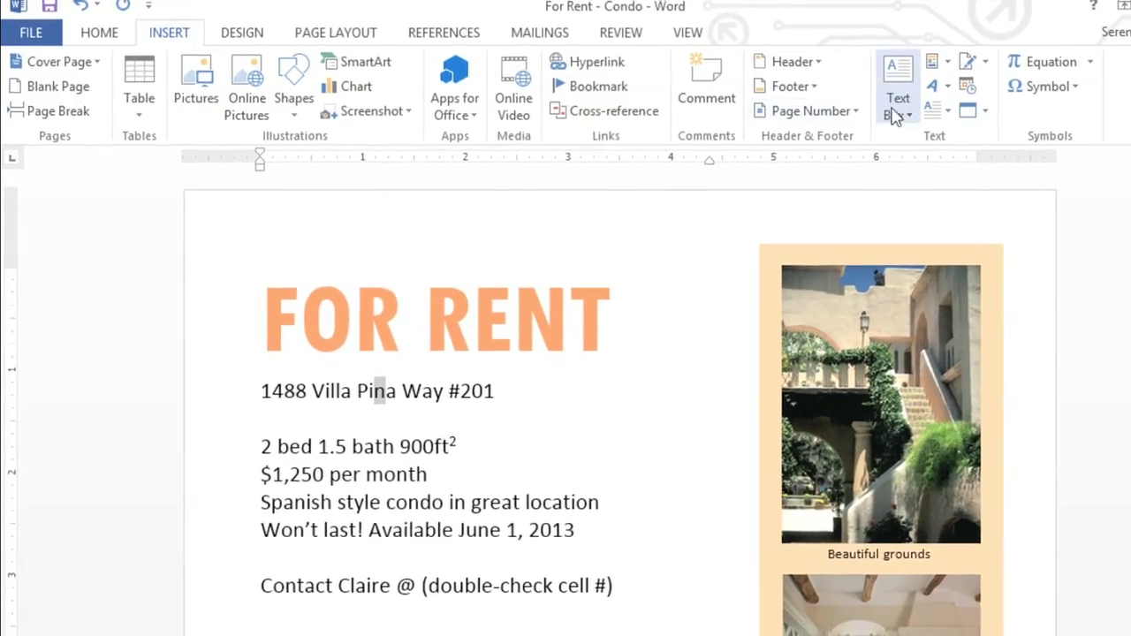
click(982, 87)
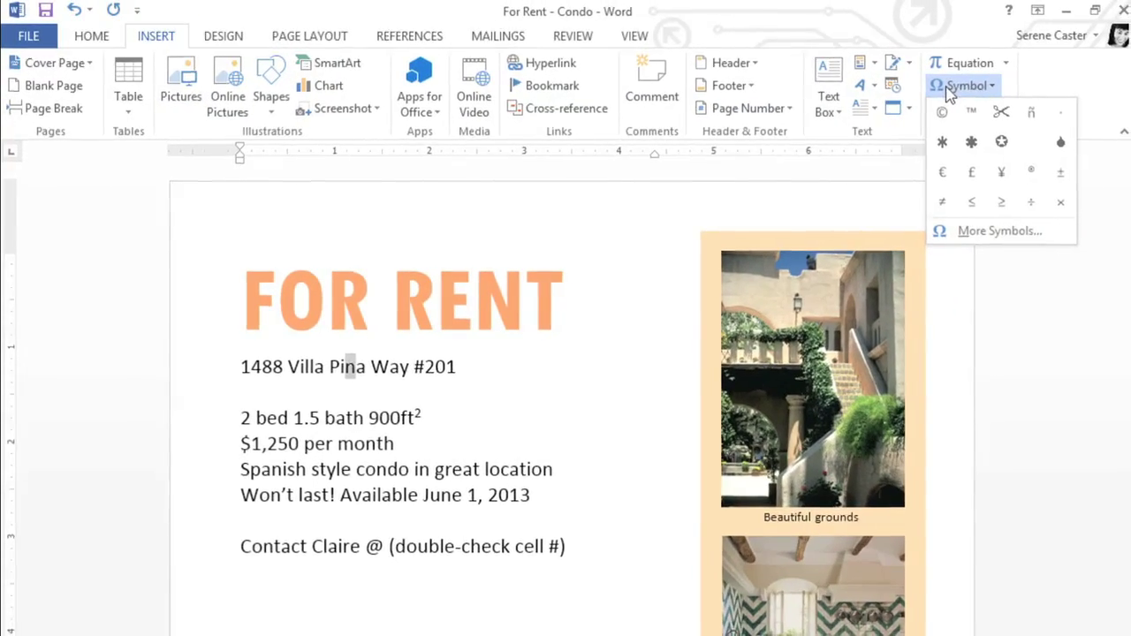
click(1024, 112)
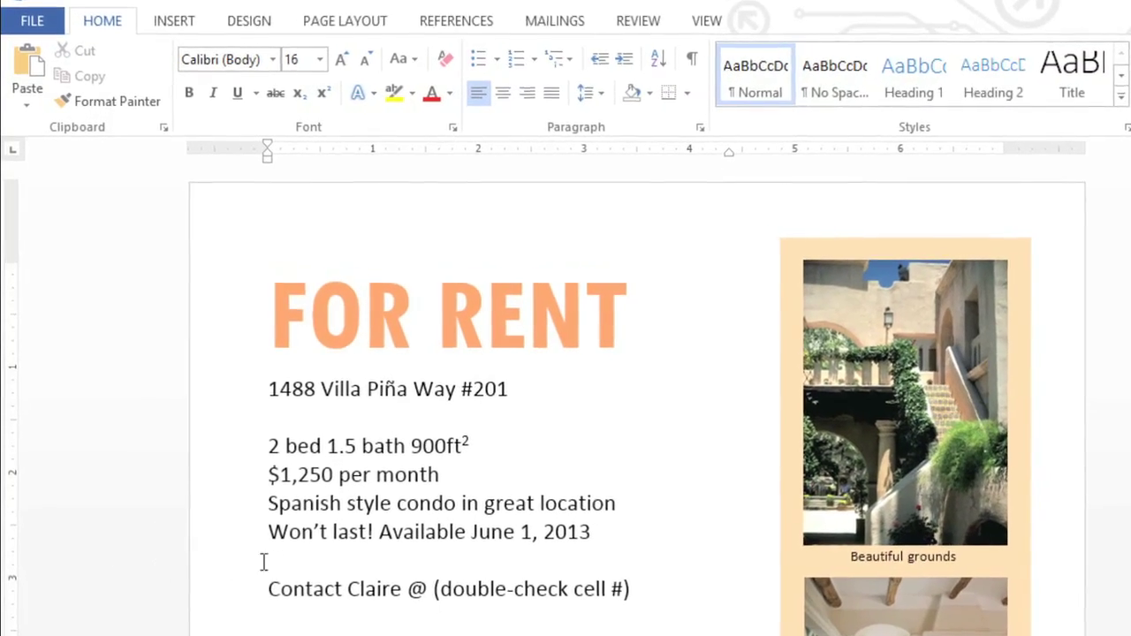
Apply Yellow highlighting to '(double-check cell #)' after 'Contact Claire @'.
drag(439, 592, 651, 608)
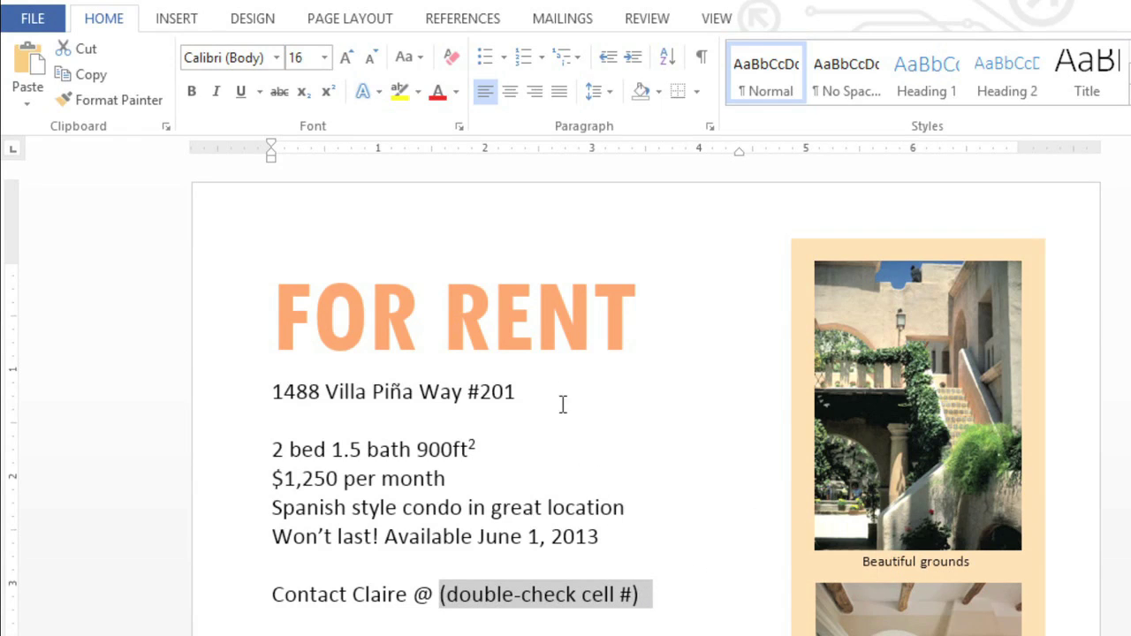
click(419, 92)
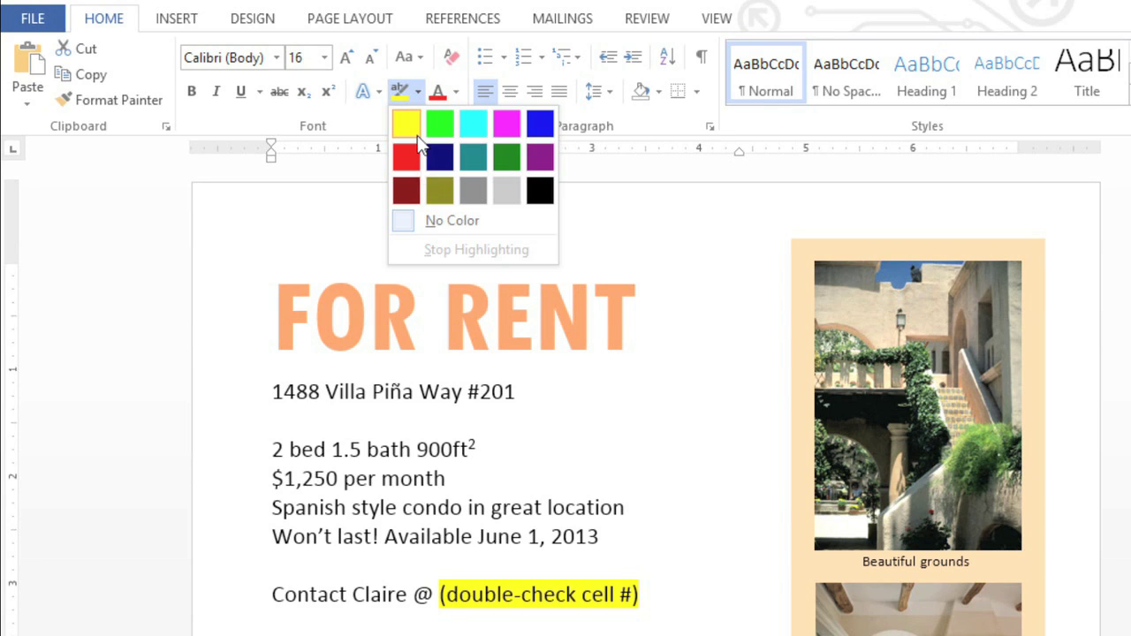
click(418, 135)
key(Right)
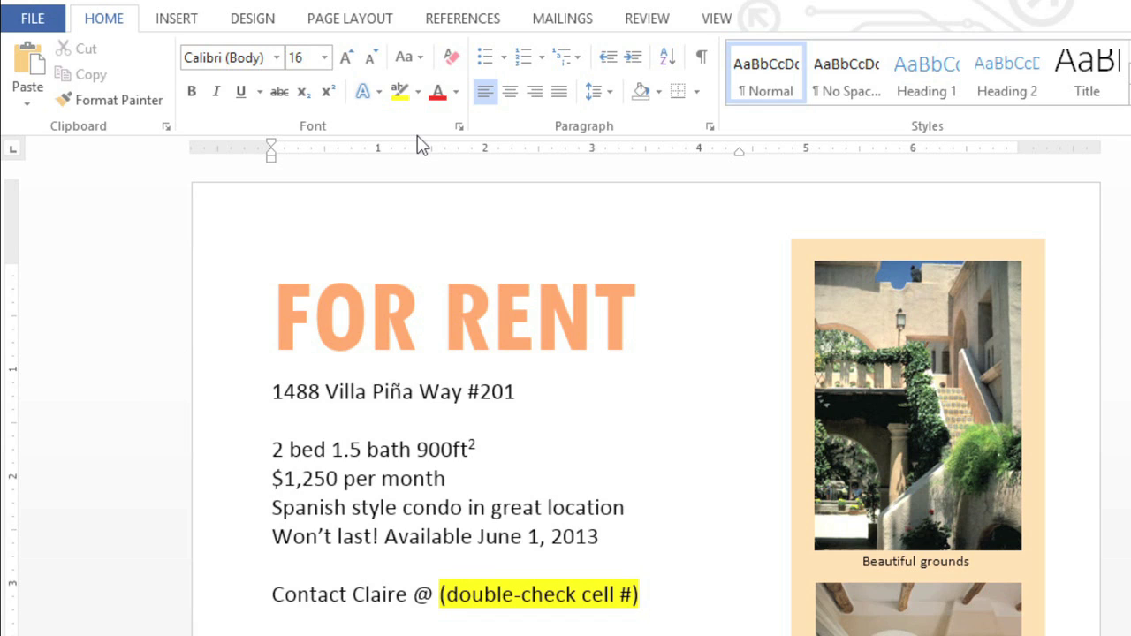
Center-align every line from the FOR RENT heading through the Contact Claire line.
click(283, 314)
key(shift+Right)
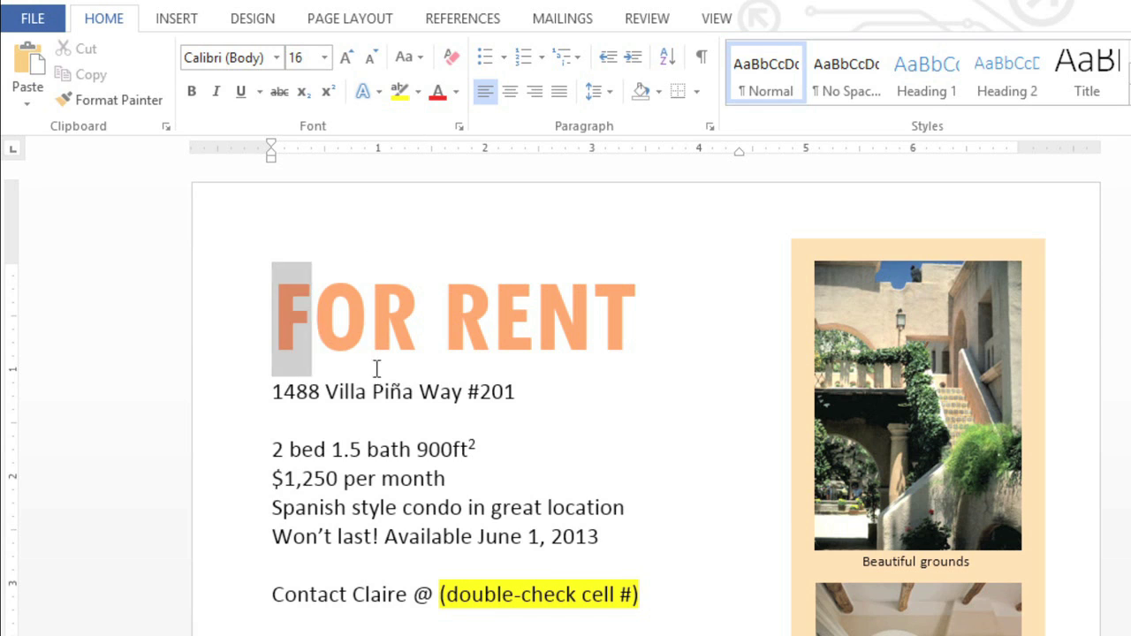
drag(377, 367, 688, 600)
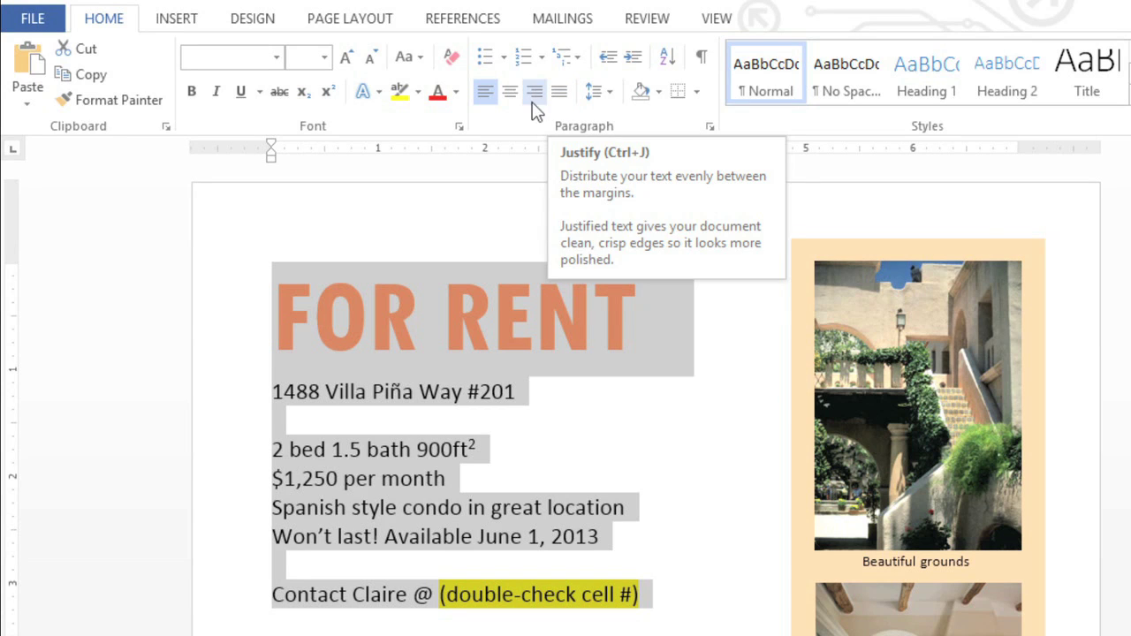
click(510, 92)
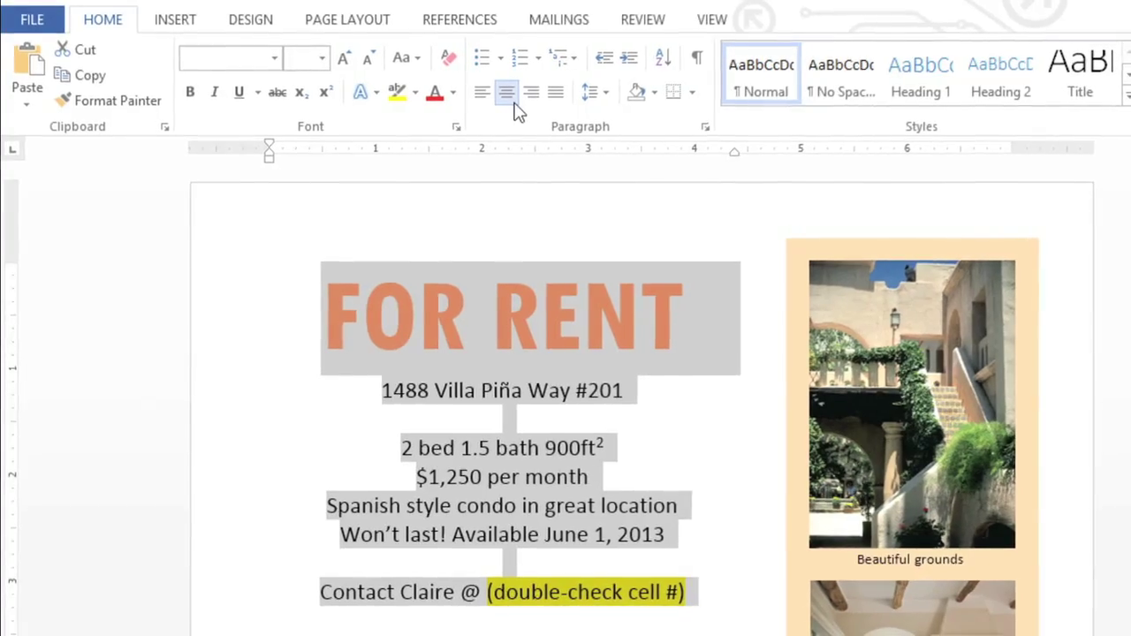
key(Left)
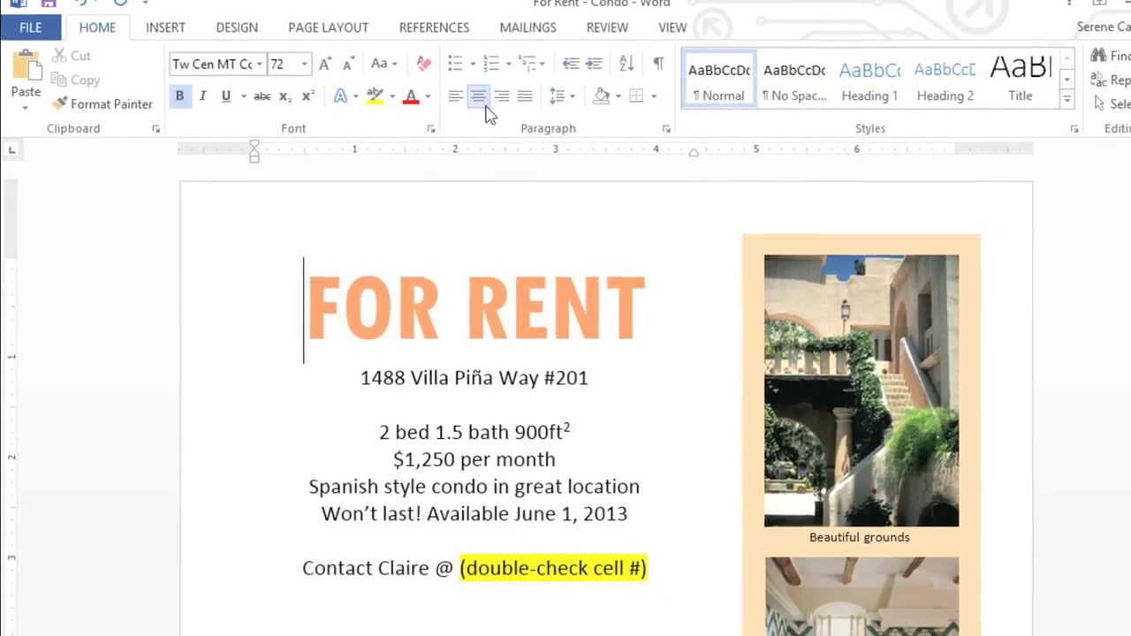